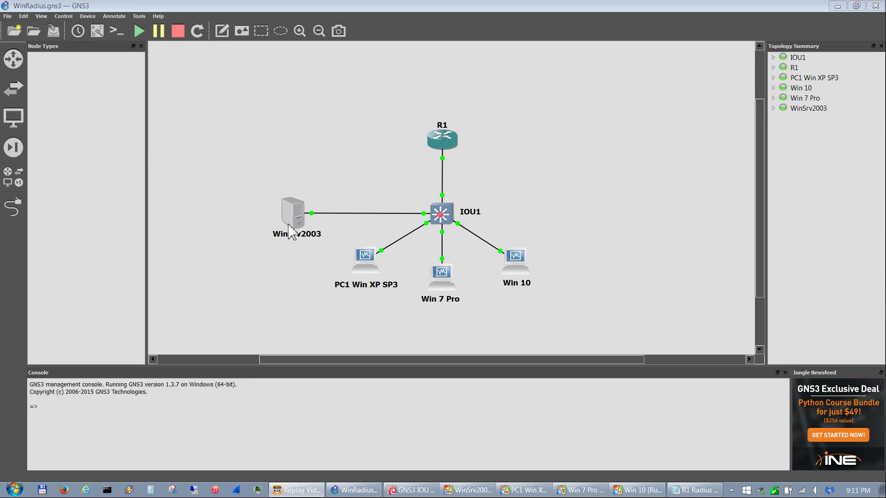
# Step: Unlock the WinSrv2003 VM with Ctrl-Alt-Del and the Administrator password
pyautogui.click(482, 492)
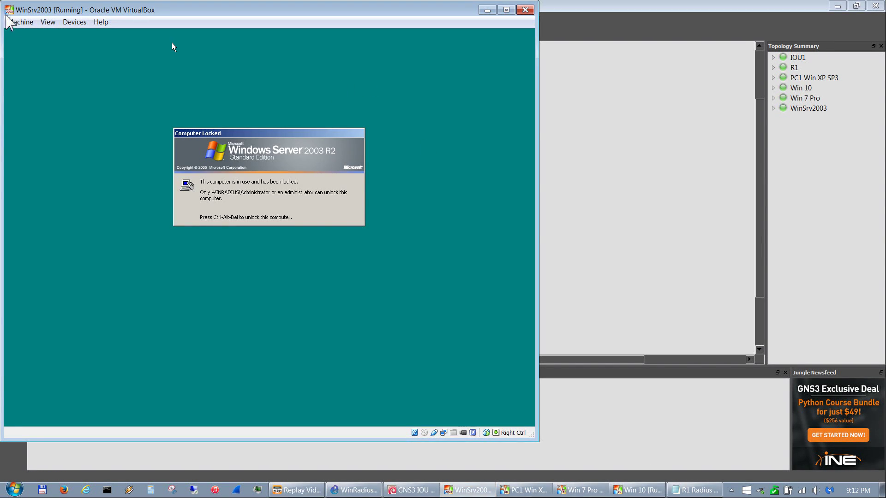
pyautogui.click(19, 22)
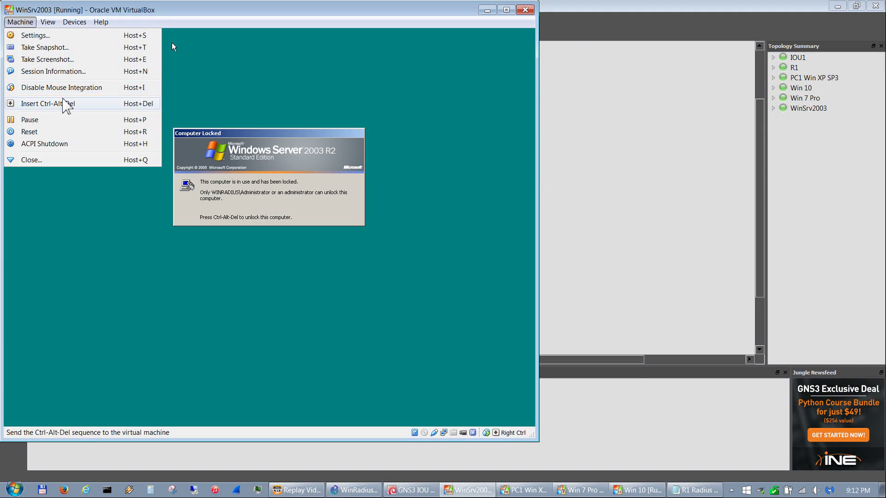
pyautogui.click(66, 106)
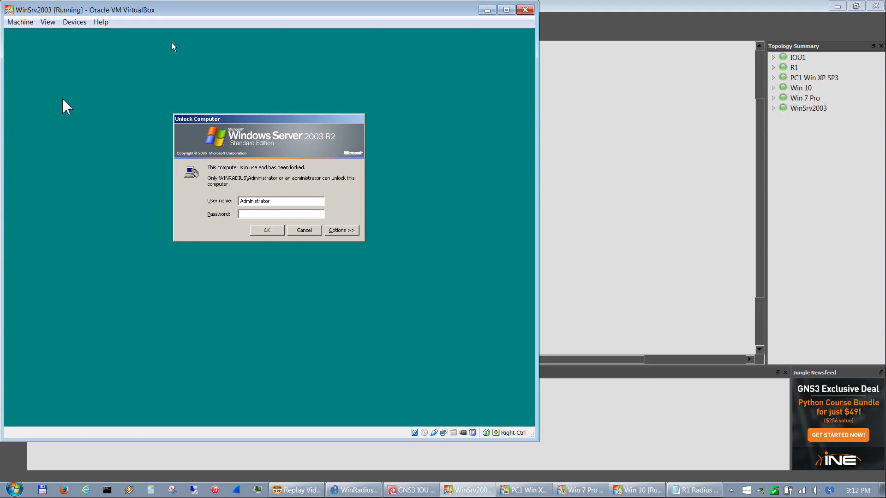
pyautogui.write('••••••••')
pyautogui.press('Return')
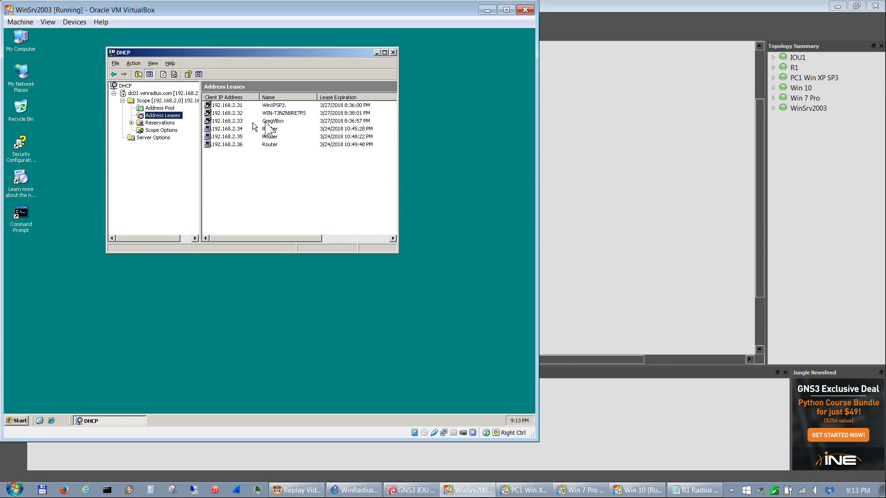
# Step: Cycle through the GNS3, Win XP, Win 7, notes and Win 10 windows, then close WinSrv2003's DHCP console
pyautogui.click(582, 31)
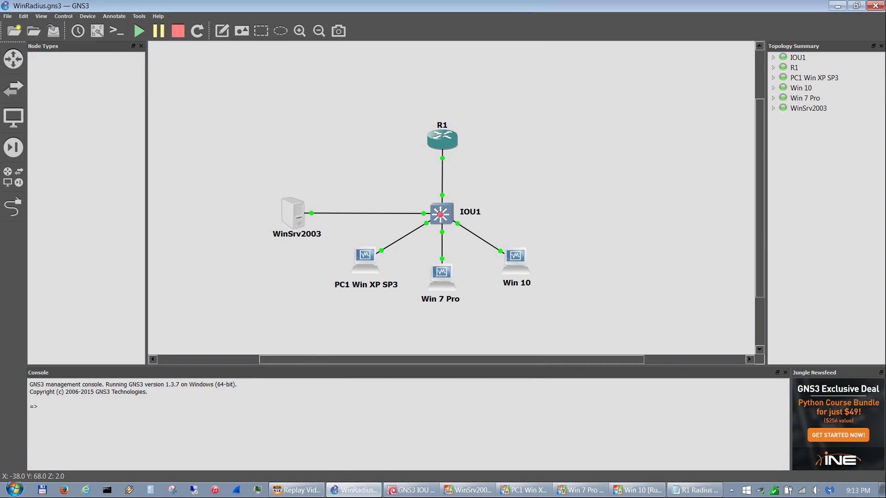
pyautogui.click(523, 490)
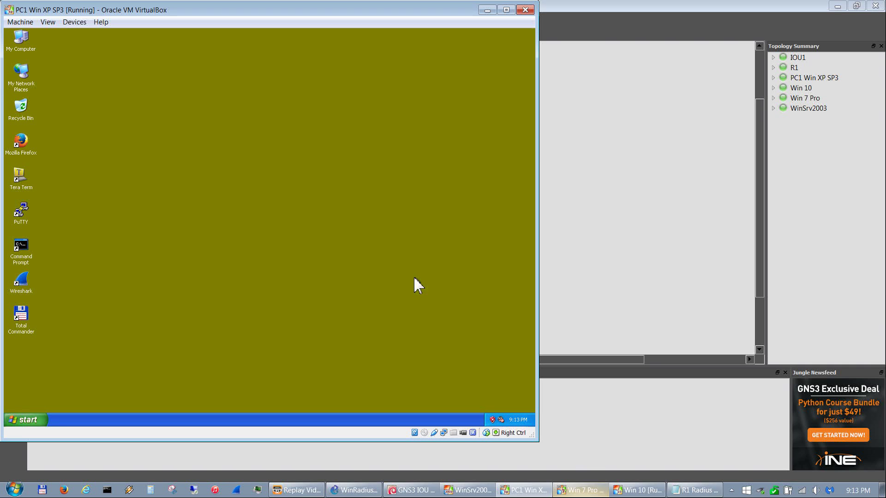
pyautogui.click(572, 490)
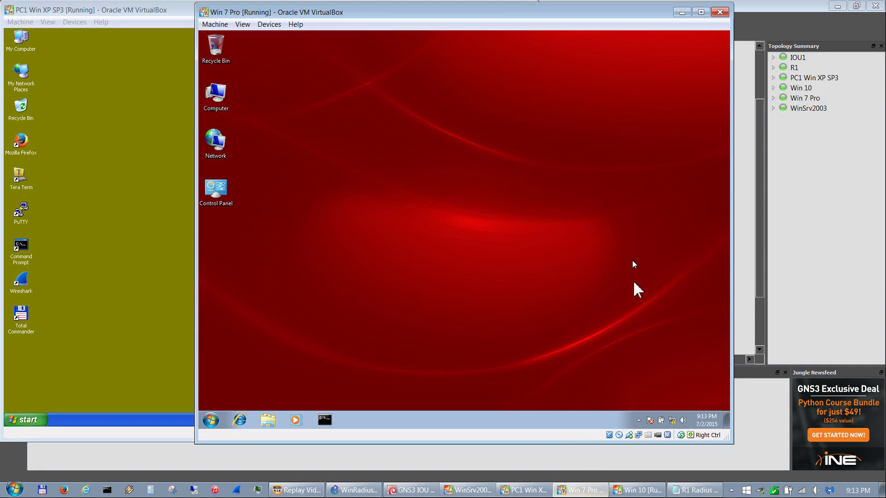
pyautogui.click(696, 490)
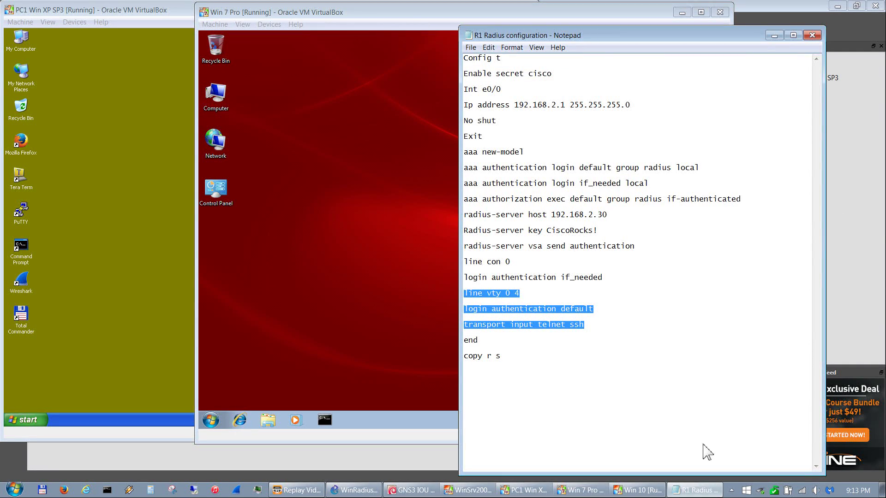
pyautogui.click(639, 490)
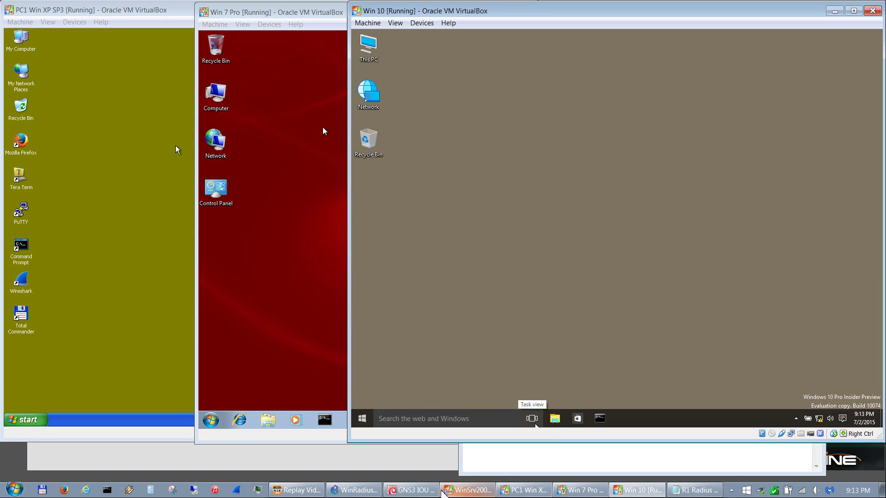
pyautogui.click(468, 490)
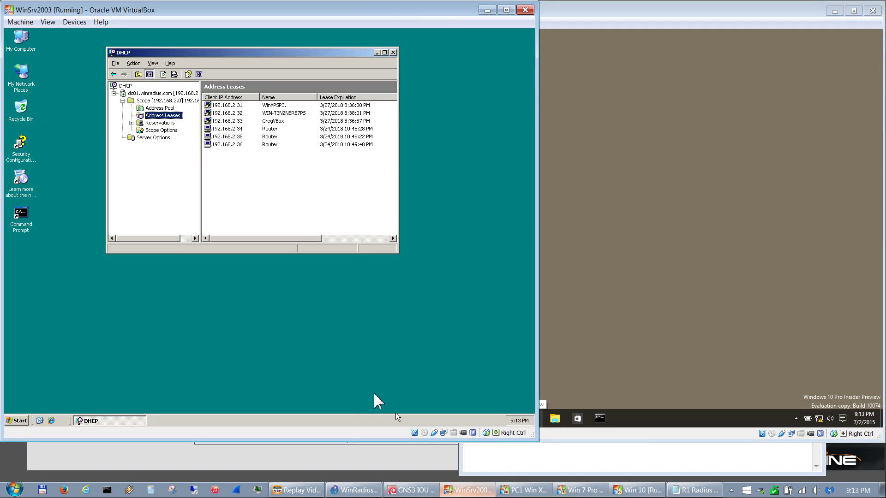
pyautogui.click(393, 52)
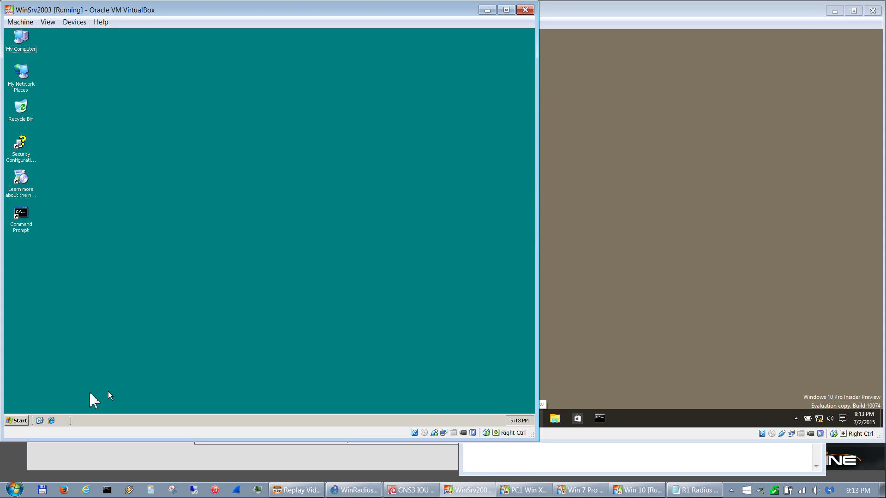
pyautogui.click(25, 421)
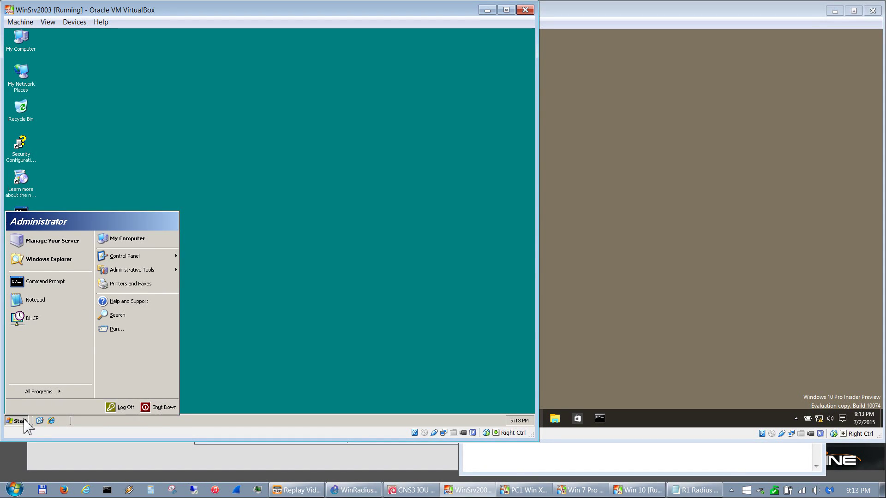
pyautogui.moveTo(133, 275)
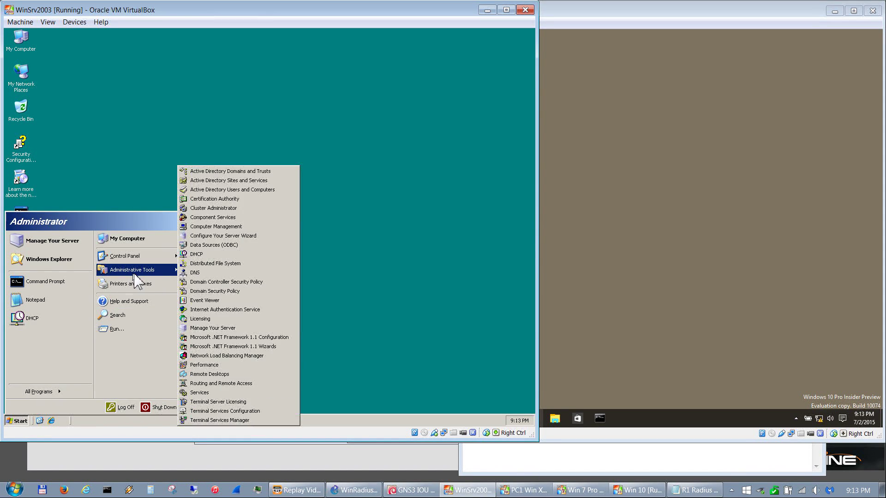
pyautogui.click(252, 191)
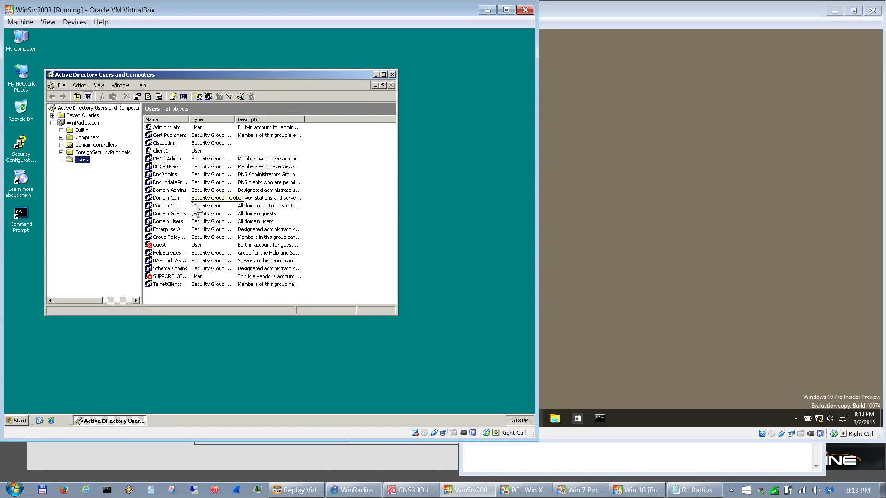
pyautogui.click(162, 152)
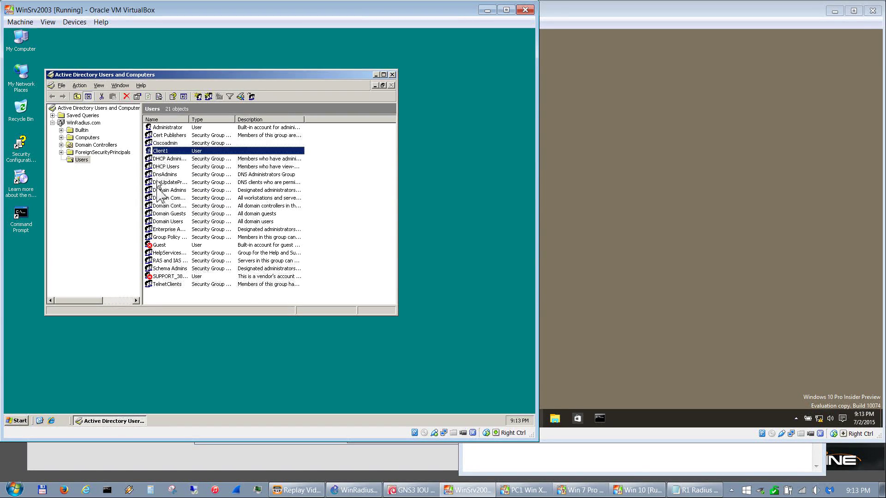
pyautogui.click(173, 144)
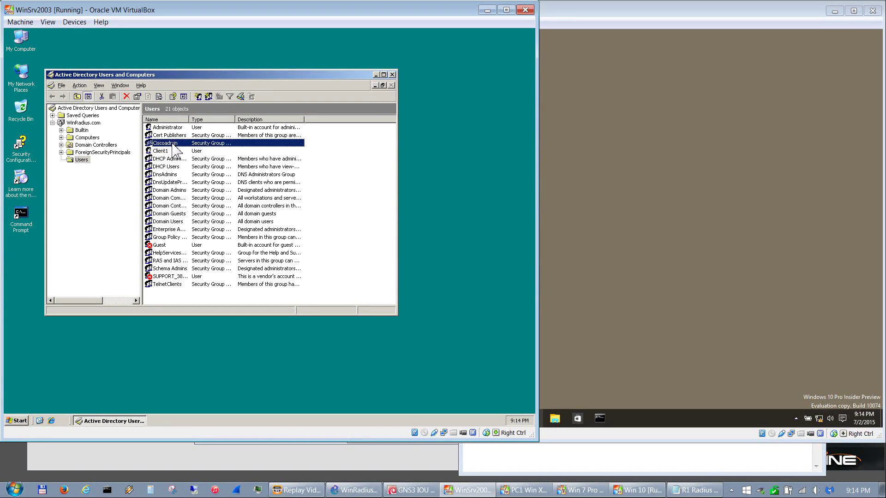
pyautogui.doubleClick(173, 144)
pyautogui.click(169, 108)
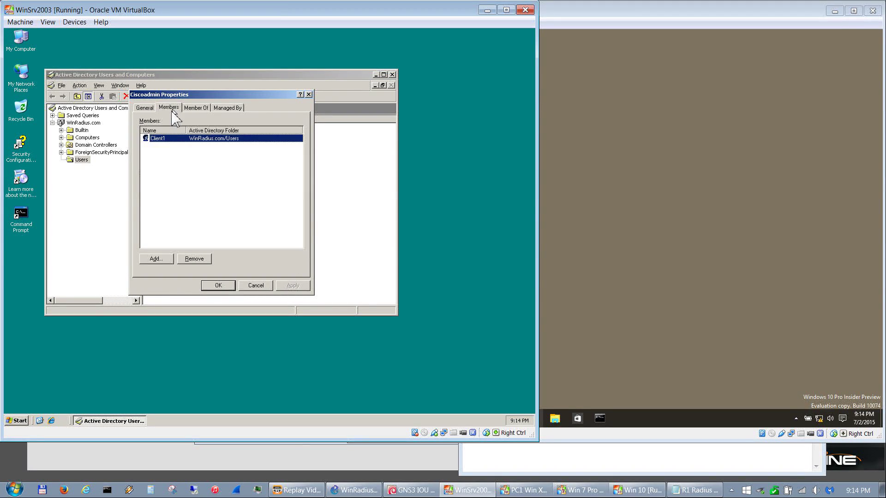
pyautogui.click(218, 285)
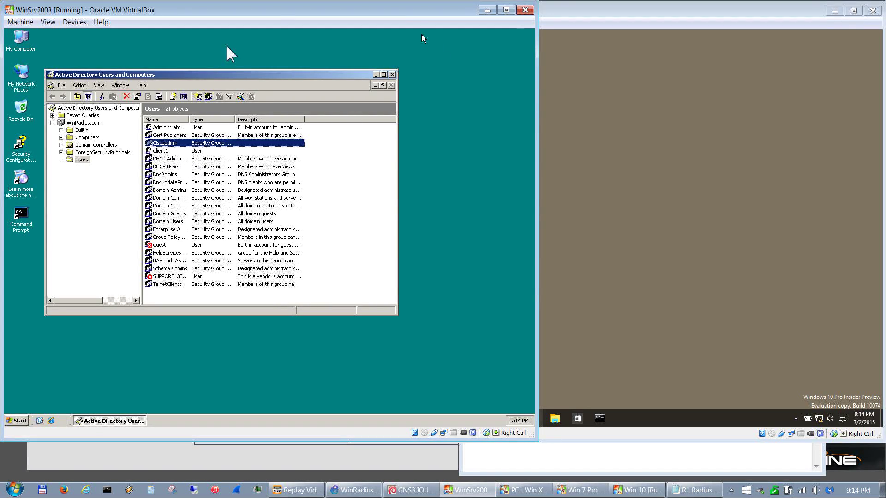
pyautogui.click(392, 75)
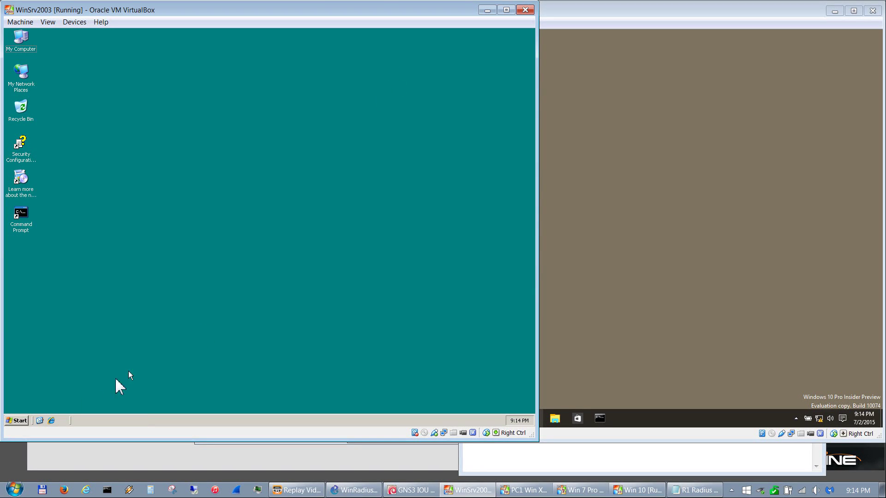
pyautogui.click(18, 421)
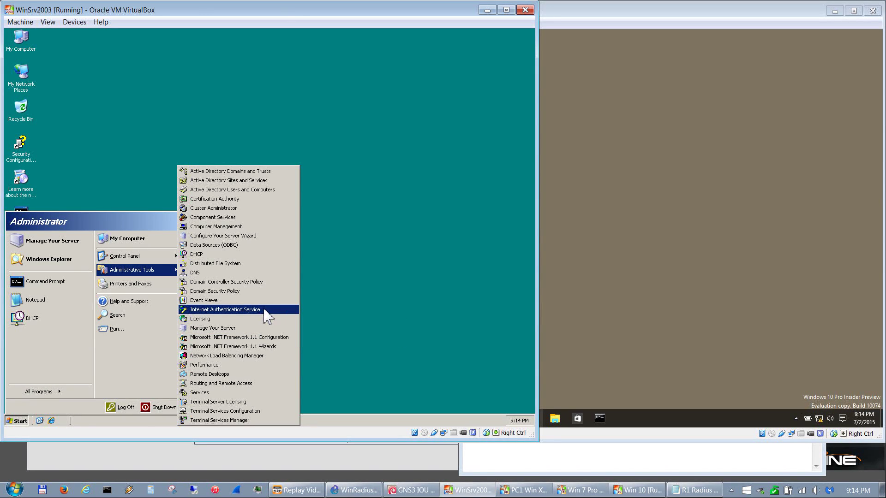
pyautogui.click(266, 310)
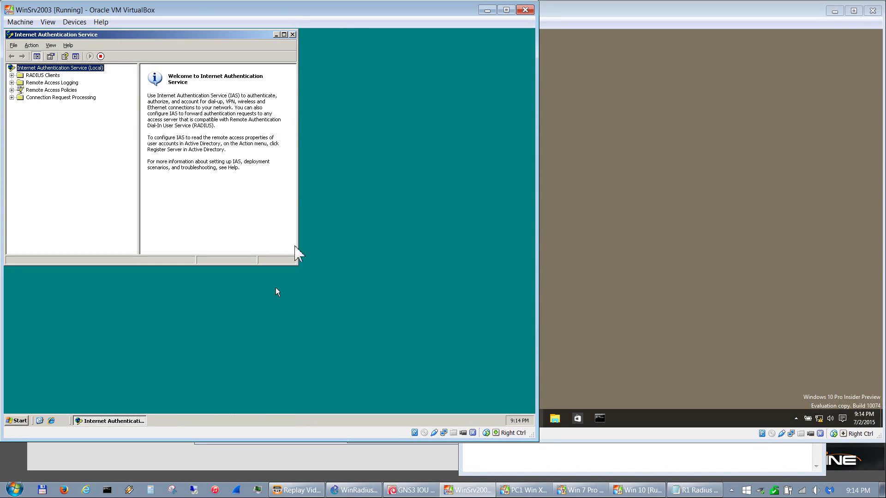
pyautogui.click(49, 75)
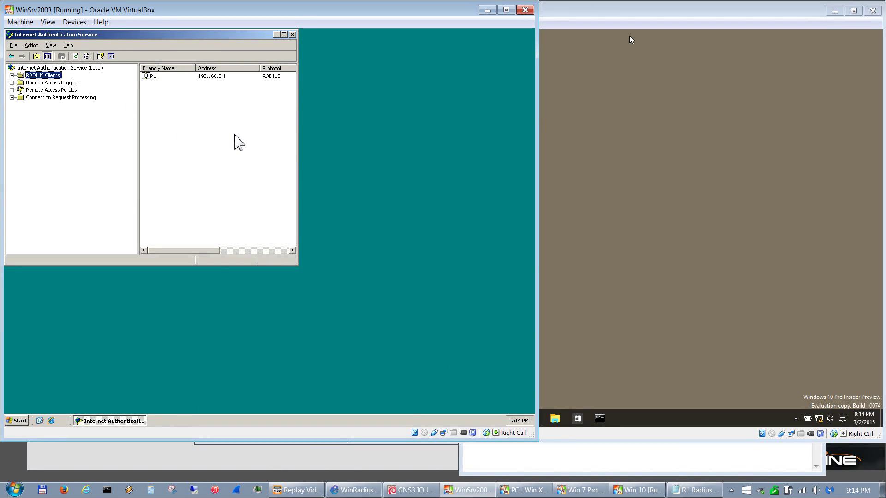
pyautogui.rightClick(215, 133)
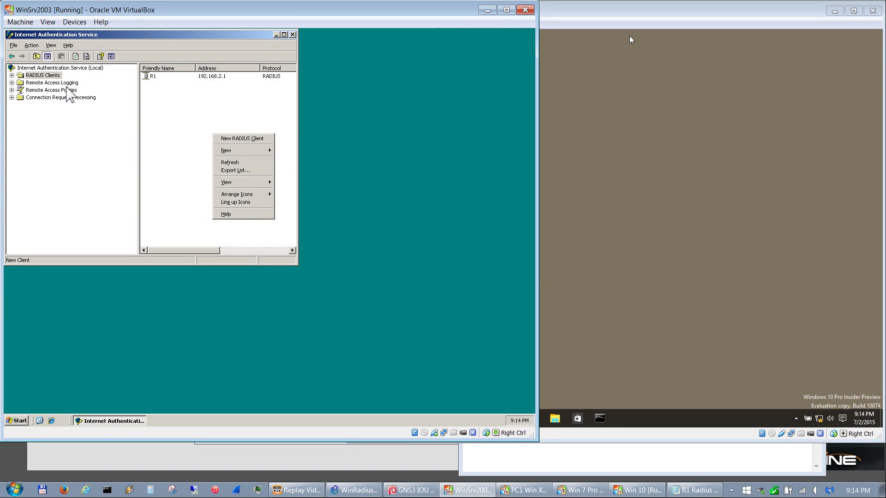
pyautogui.click(63, 90)
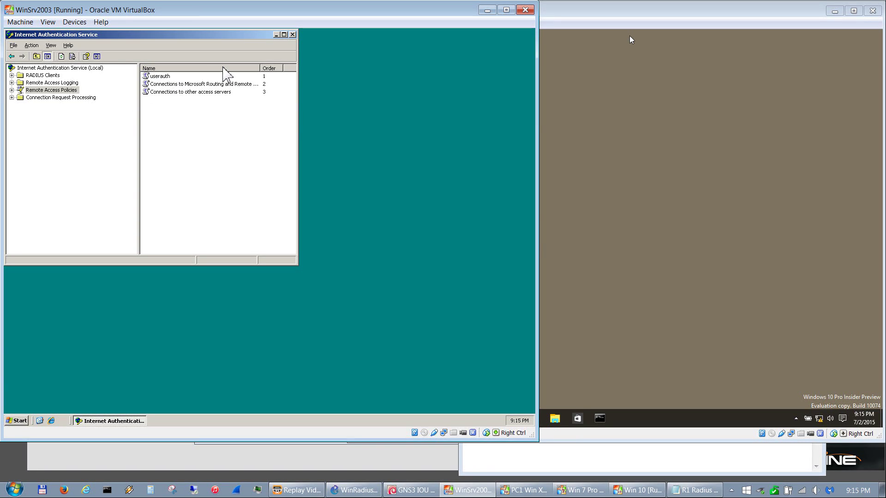
pyautogui.click(293, 35)
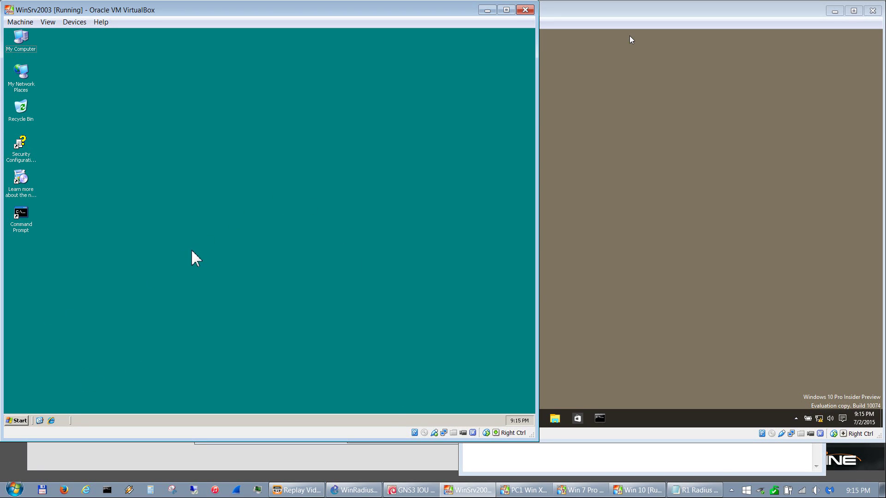
# Step: Browse the VirtualBox VM templates in GNS3 Preferences, then close Preferences
pyautogui.click(394, 466)
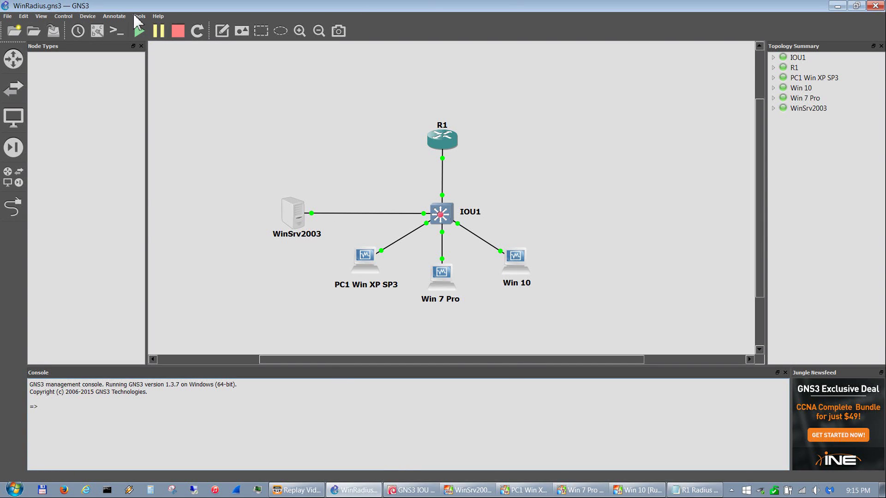
pyautogui.click(24, 16)
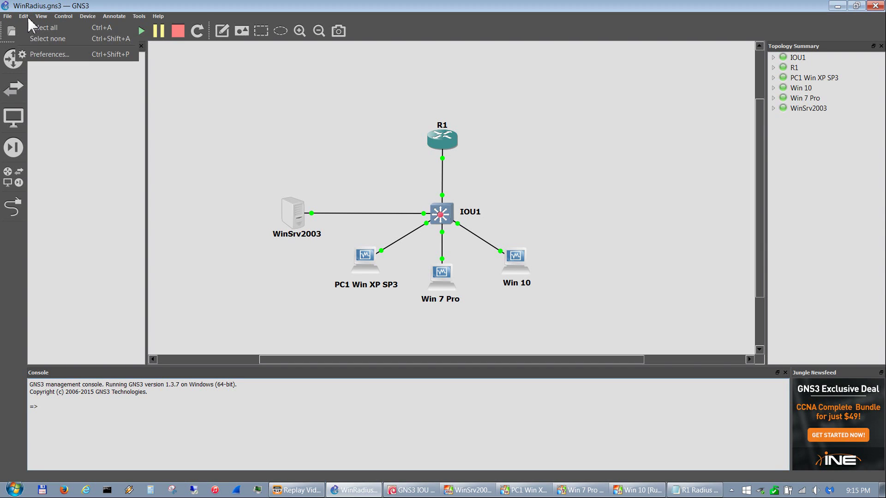
pyautogui.click(49, 55)
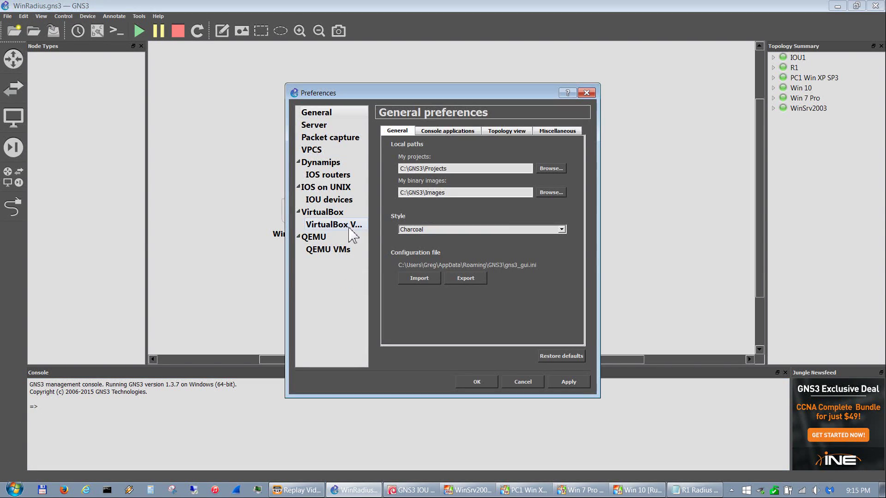
pyautogui.click(331, 213)
pyautogui.click(351, 226)
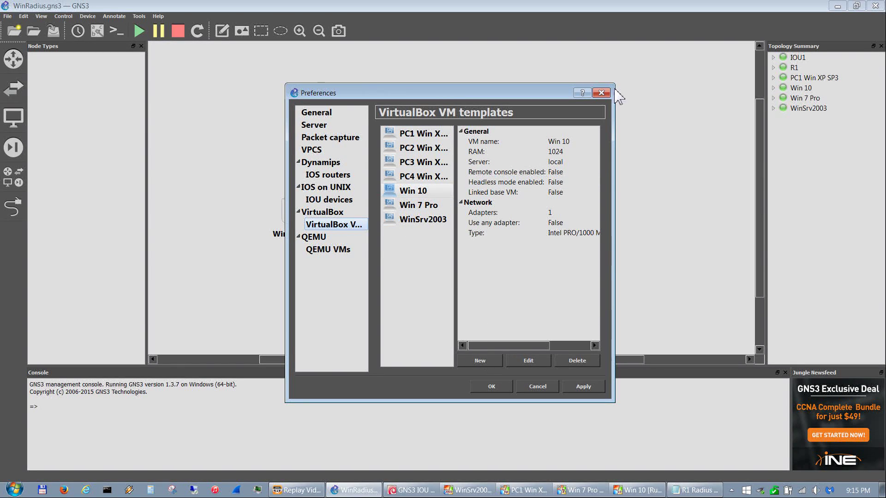
pyautogui.click(601, 93)
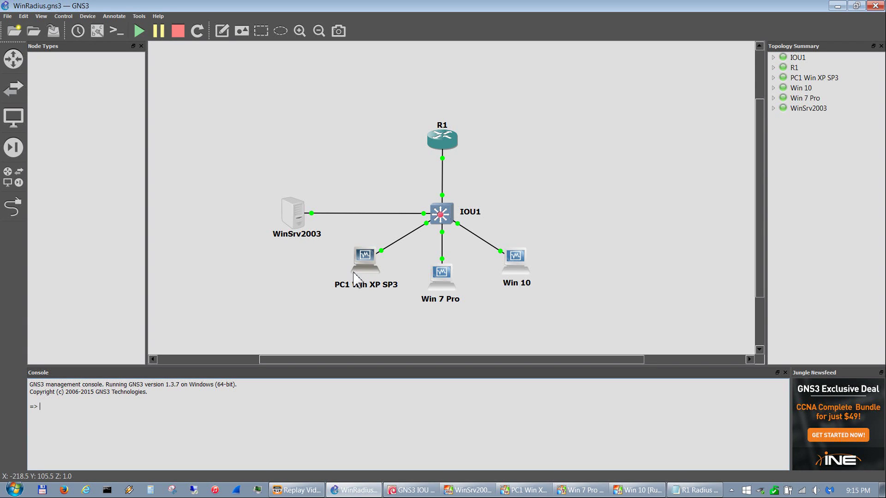
pyautogui.moveTo(353, 277)
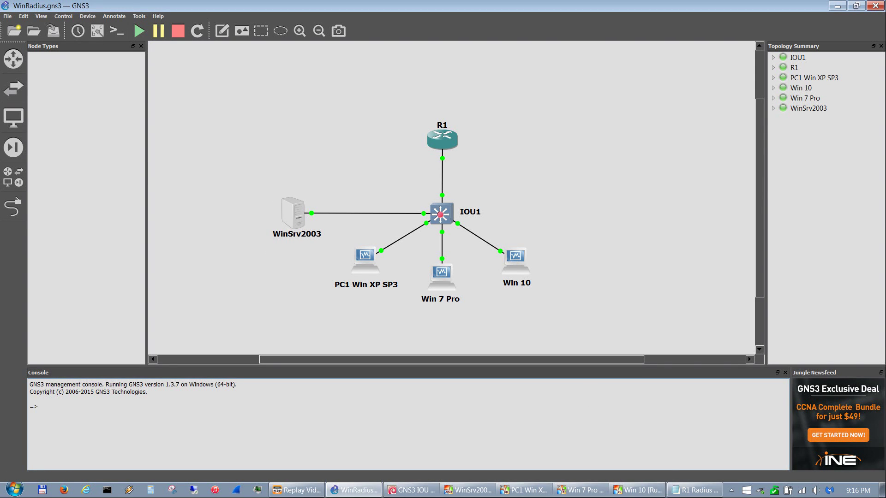
# Step: Open consoles to all six devices, switch to R1's tab, and bring up the PC1 Win XP SP3 VM
pyautogui.click(121, 34)
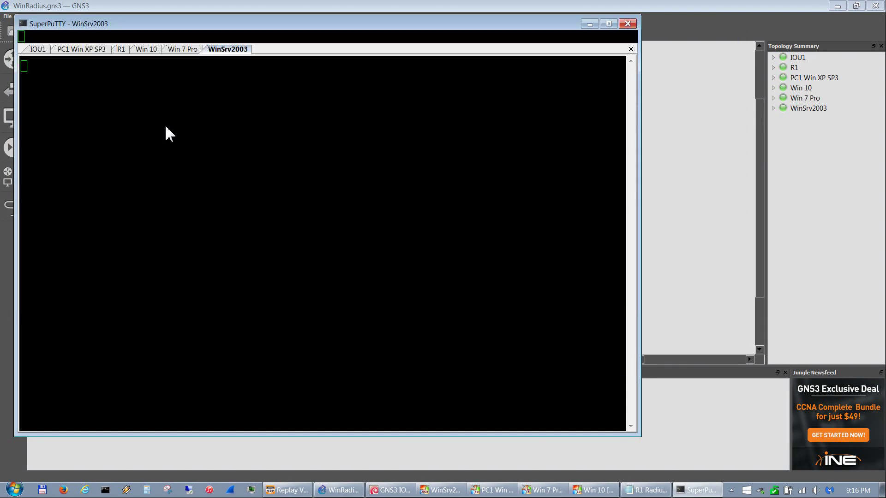
pyautogui.click(122, 49)
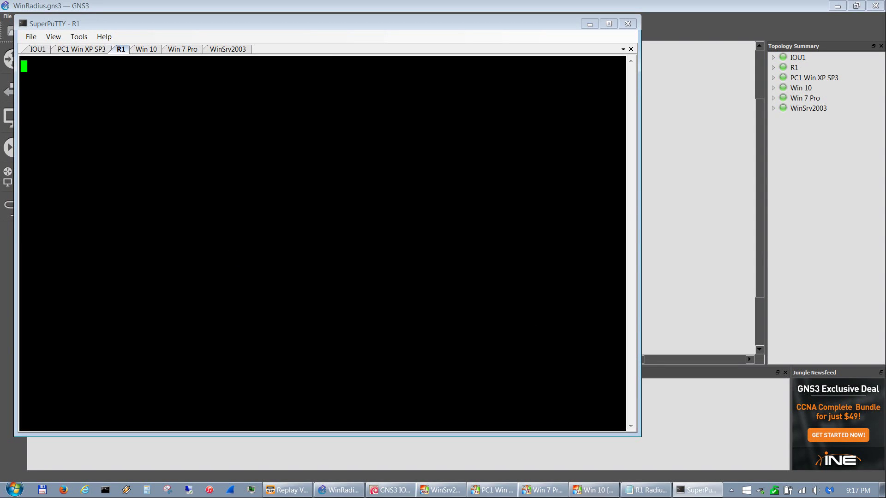
pyautogui.click(500, 493)
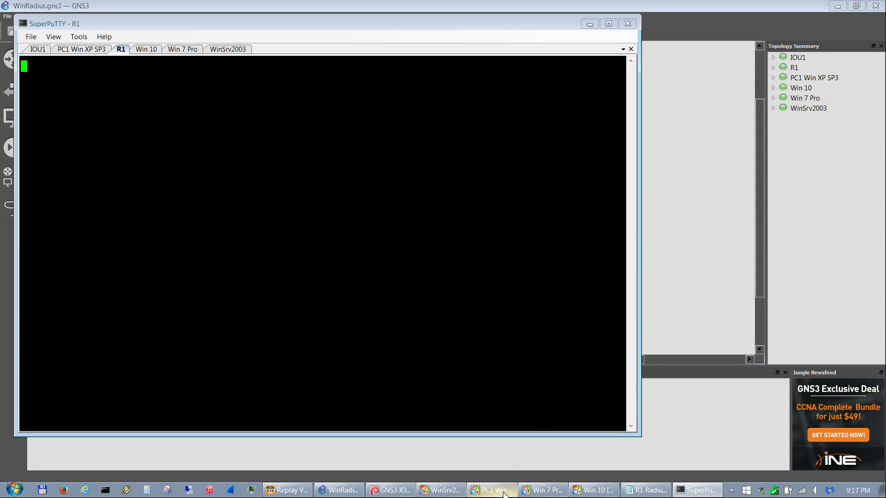
# Step: Open a Command Prompt on the Win 7 Pro VM and run ipconfig /all
pyautogui.click(547, 490)
pyautogui.click(326, 420)
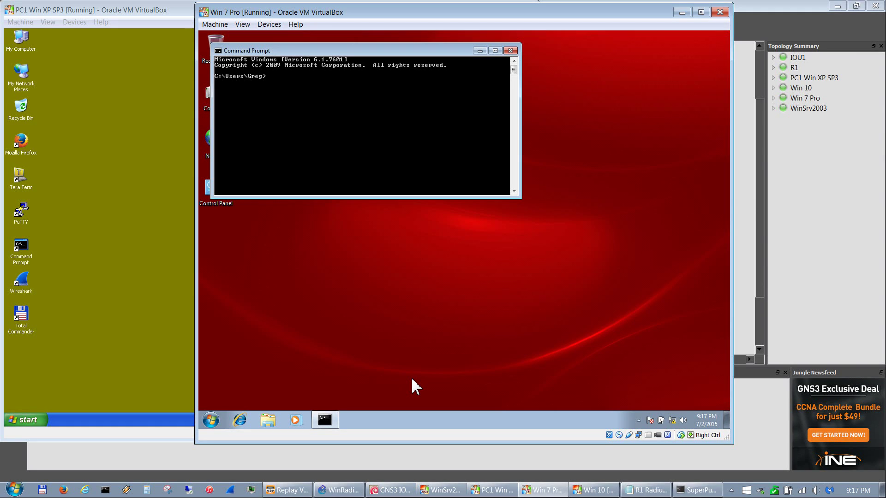
pyautogui.write('ipc')
pyautogui.press('BackSpace')
pyautogui.write('config /all')
pyautogui.press('Return')
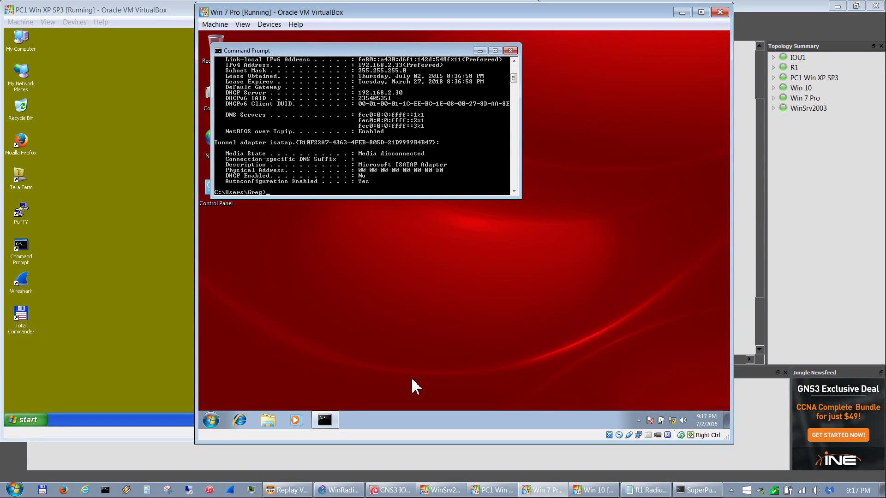
# Step: Start a telnet connection to R1 at 192.168.2.1
pyautogui.click(514, 61)
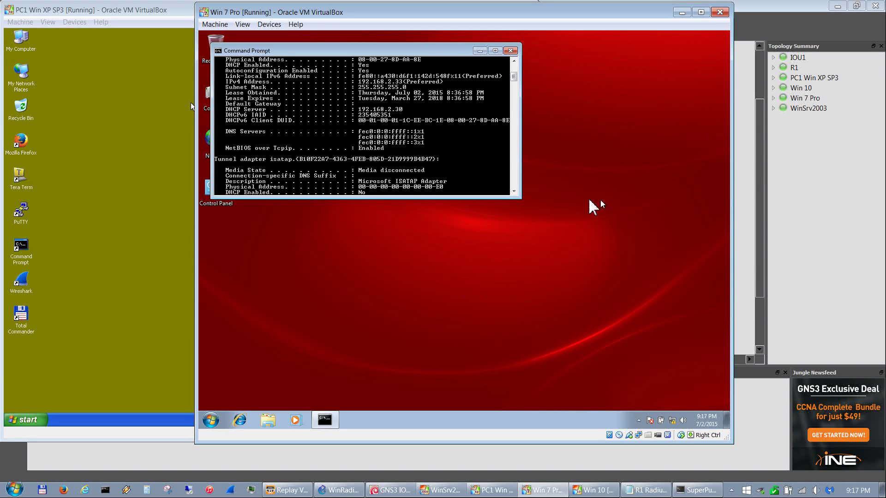
pyautogui.click(514, 191)
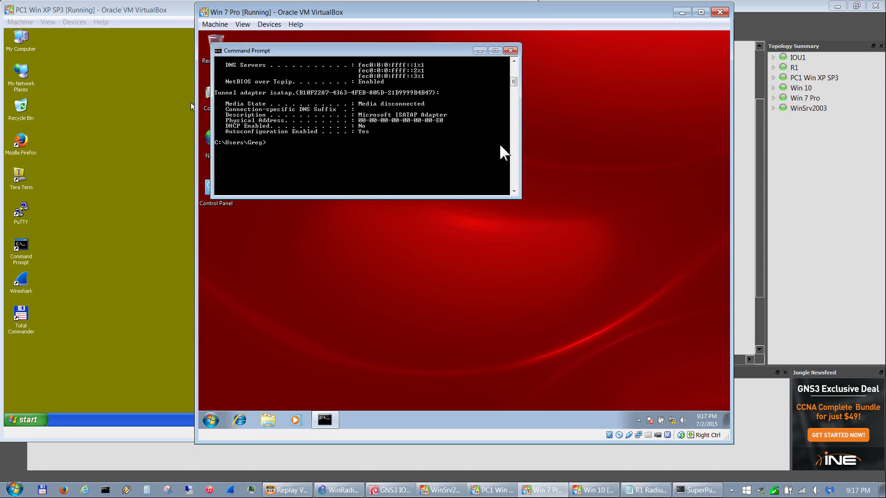
pyautogui.write('telnet 192.168.2.1')
pyautogui.press('Return')
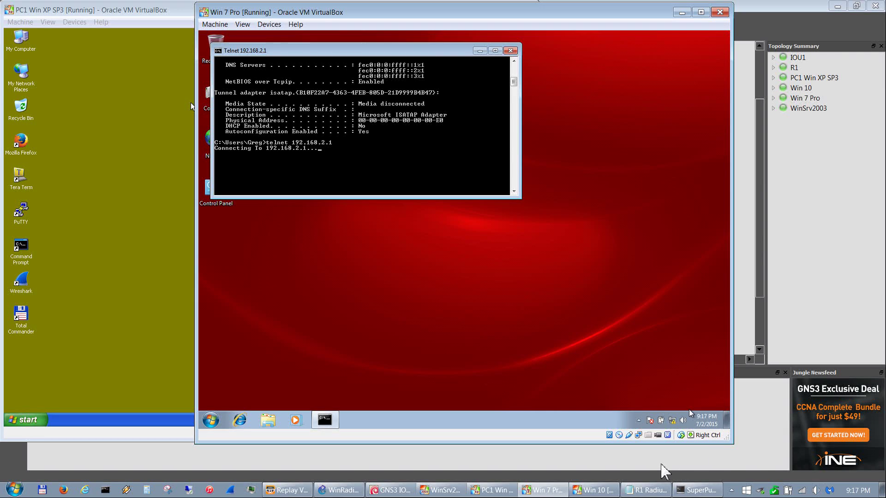
# Step: Copy R1's RADIUS configuration lines from Config t through end in the Notepad notes
pyautogui.click(646, 490)
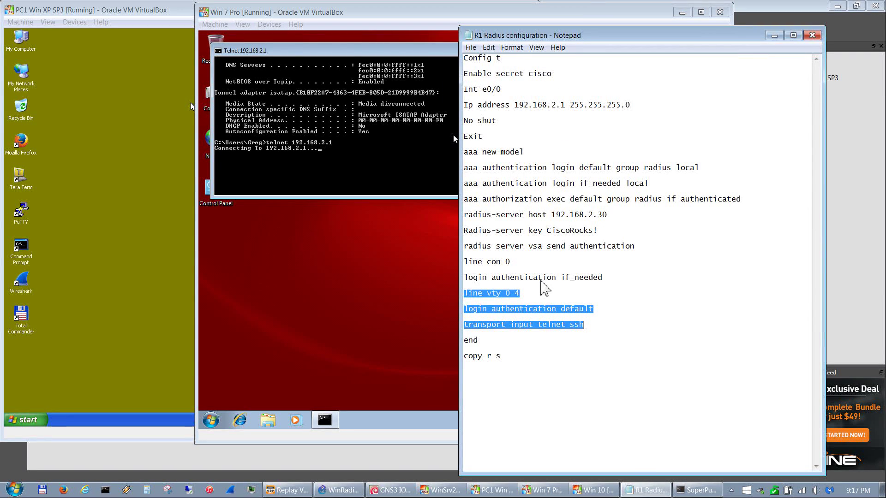
pyautogui.click(559, 332)
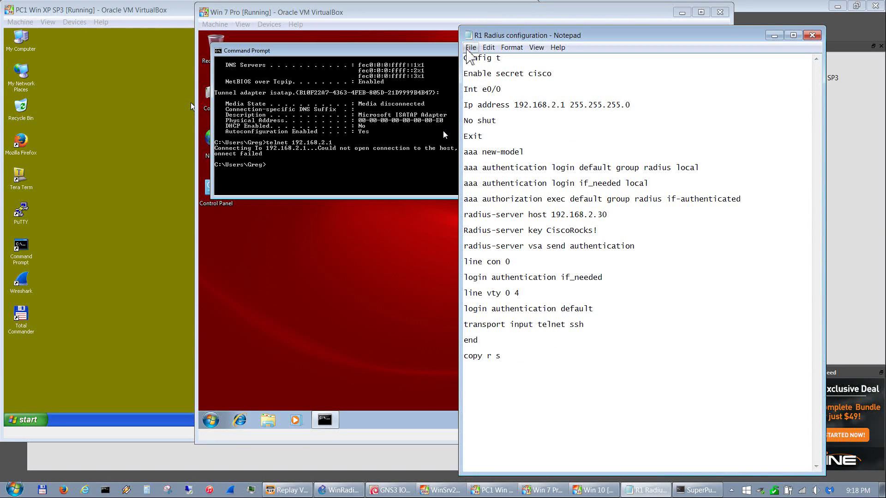
pyautogui.moveTo(464, 59); pyautogui.dragTo(589, 340)
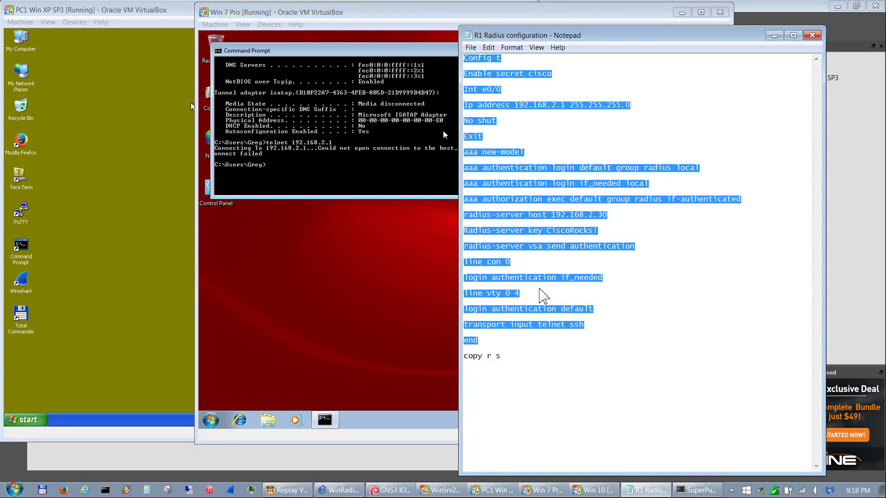
pyautogui.rightClick(539, 289)
pyautogui.click(572, 323)
# Step: Paste the copied AAA/RADIUS configuration into R1's console and run the final end
pyautogui.click(694, 490)
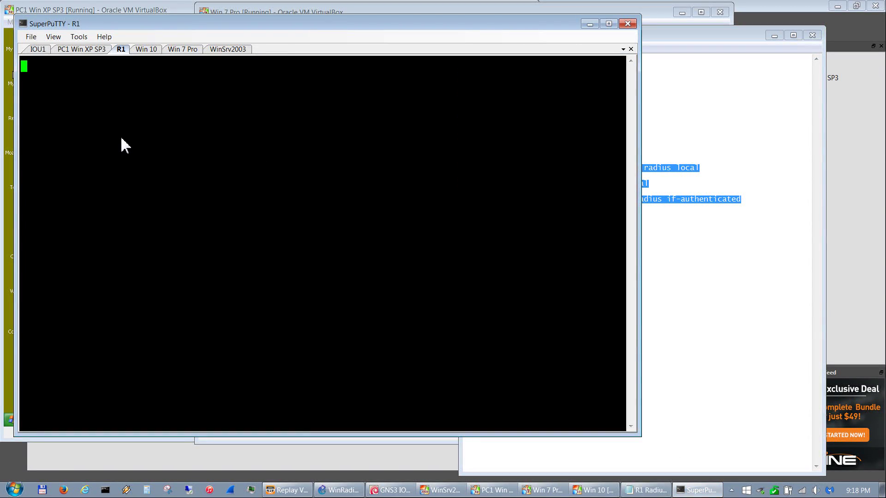
pyautogui.press('Return')
pyautogui.press('Return')
pyautogui.press('Return')
pyautogui.rightClick(124, 144)
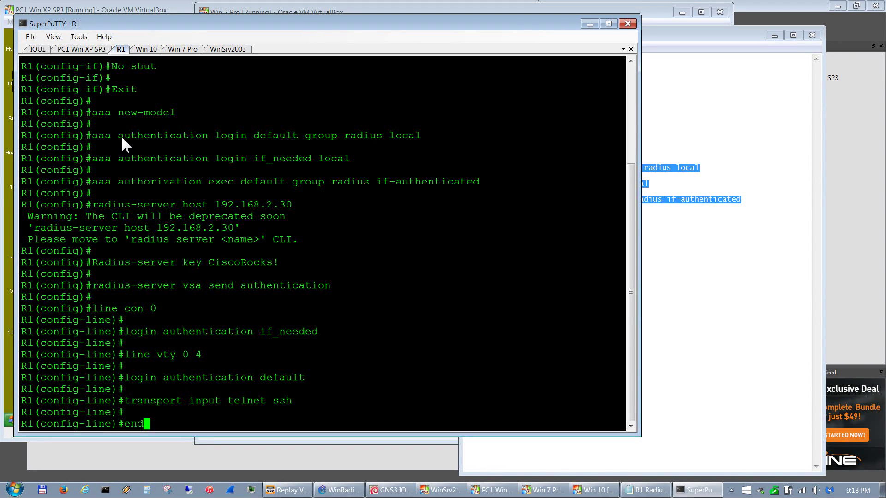
pyautogui.press('Return')
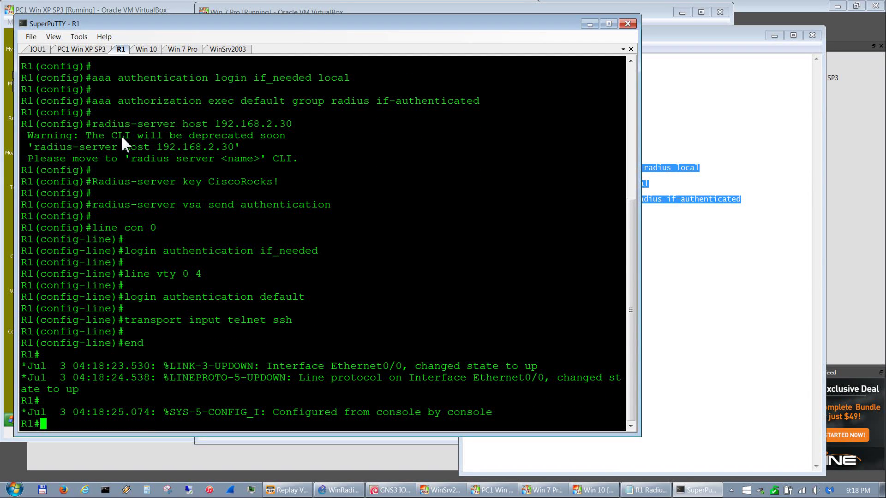
# Step: Rerun telnet to R1 from Win 7, log in with the RADIUS username and password, and enter privileged mode
pyautogui.click(542, 490)
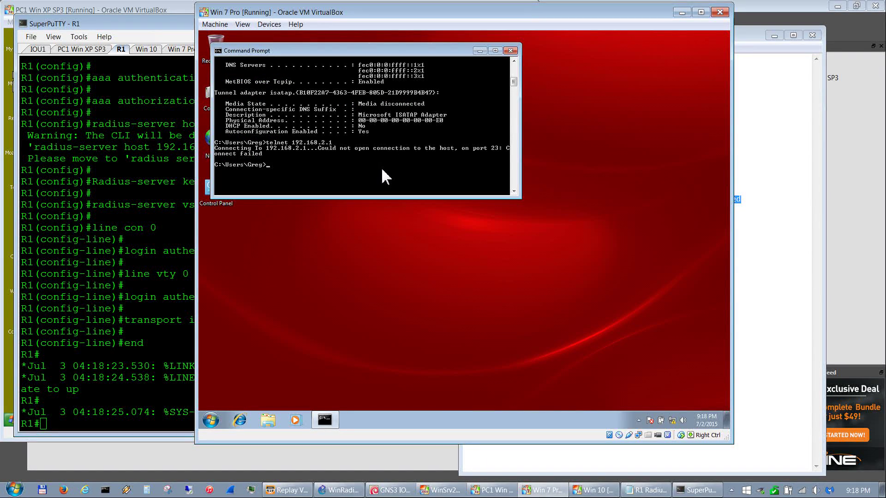
pyautogui.press('Up')
pyautogui.press('Return')
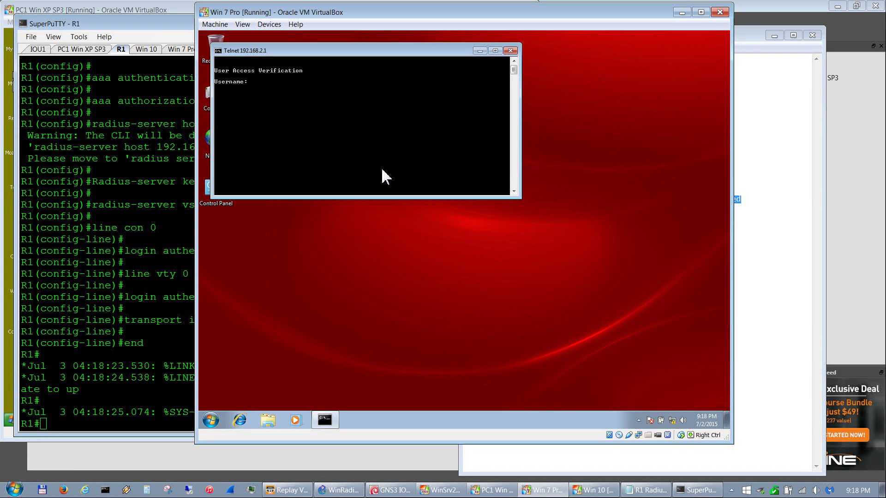
pyautogui.write('Client1')
pyautogui.press('Return')
pyautogui.press('Return')
pyautogui.write('en')
pyautogui.press('Return')
pyautogui.press('Return')
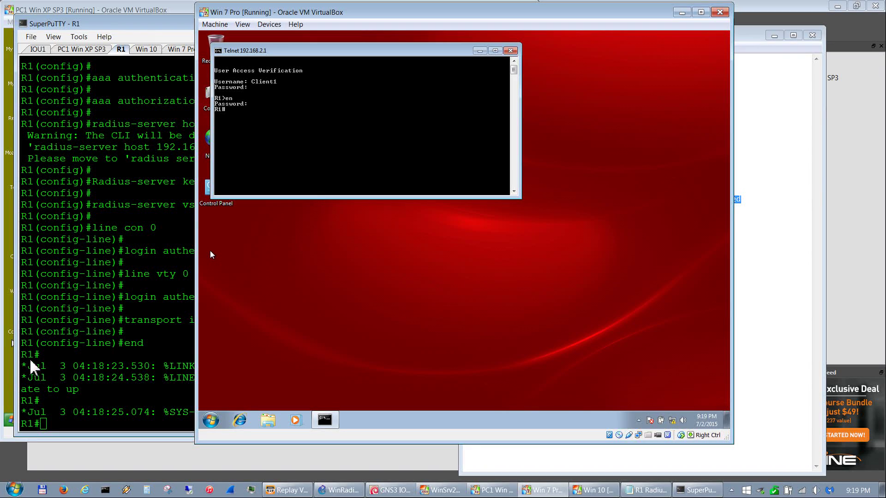
pyautogui.click(78, 376)
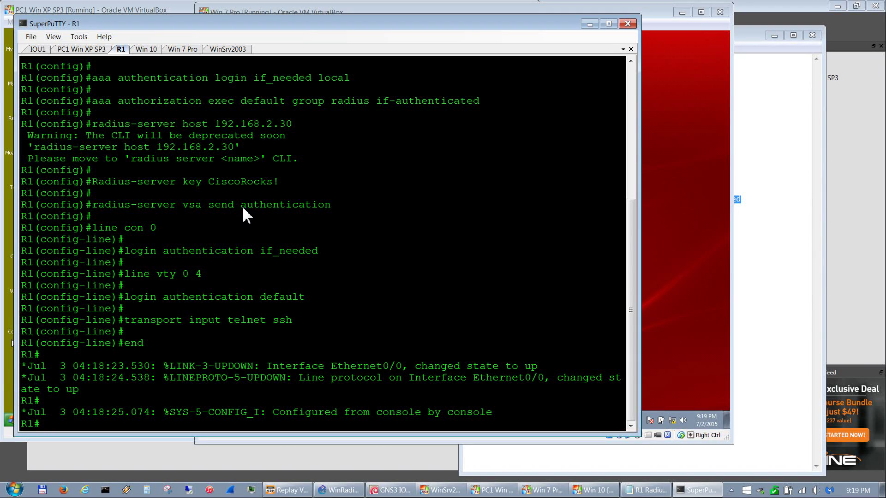
pyautogui.scroll(6, 242, 206)
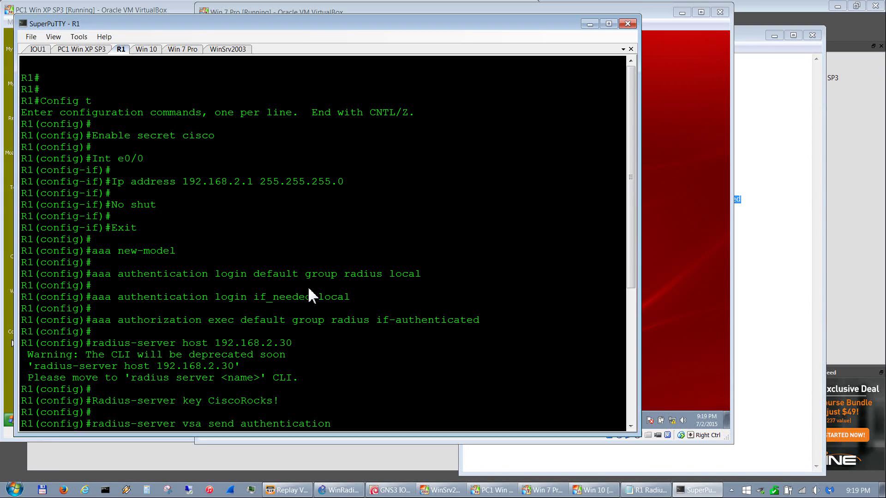
pyautogui.scroll(-5, 309, 289)
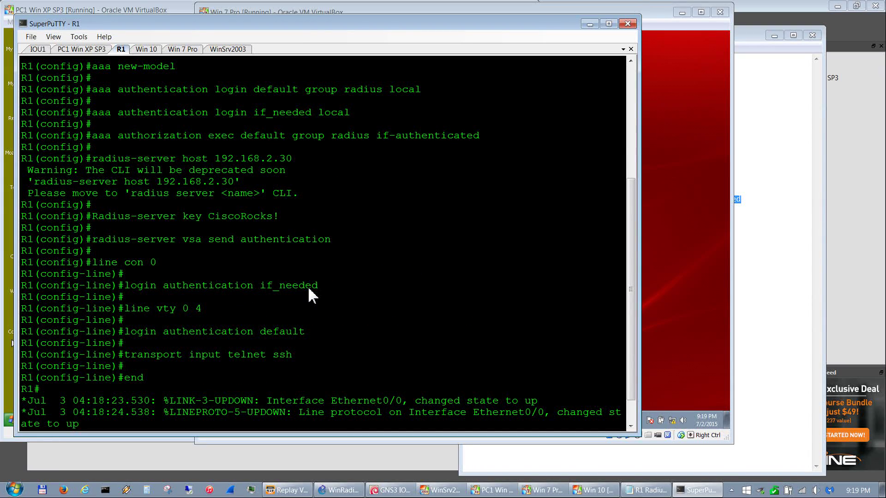
pyautogui.scroll(5, 312, 294)
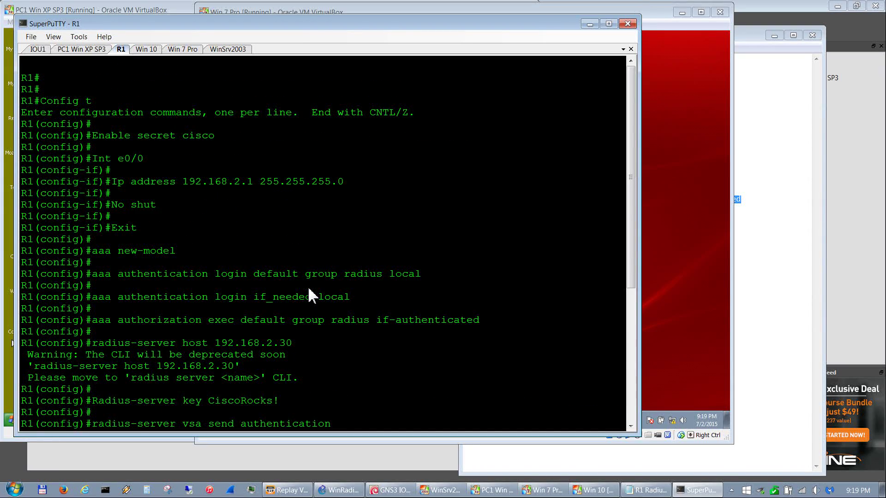
pyautogui.scroll(-6, 309, 291)
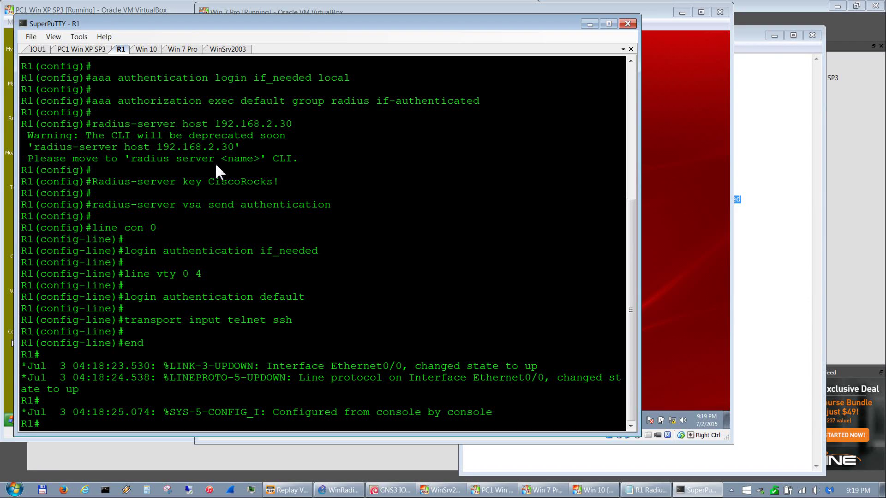
# Step: Bring the Win 7 Pro VM forward to show its telnet session at R1#
pyautogui.click(722, 179)
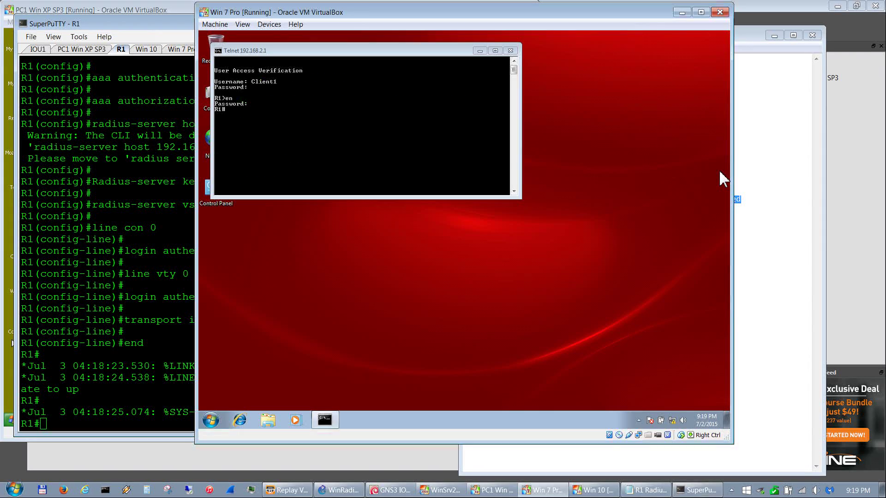